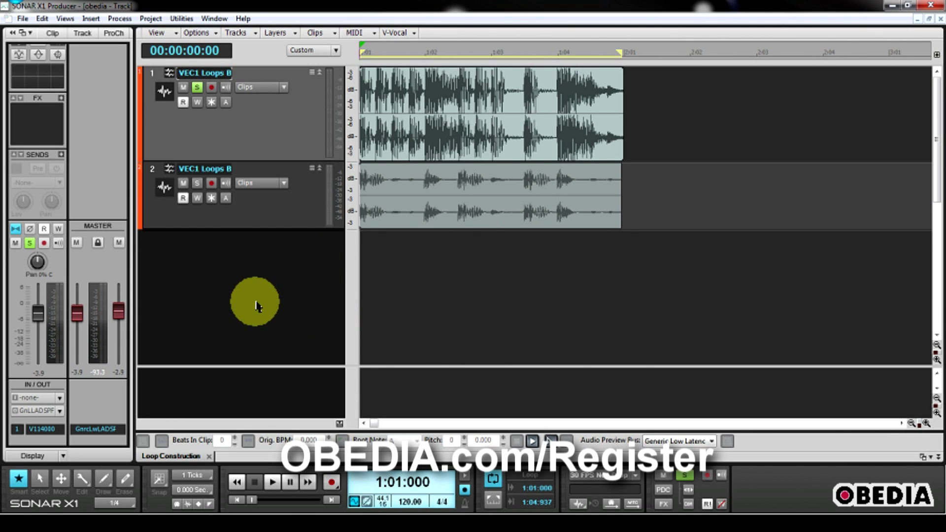
pyautogui.click(472, 270)
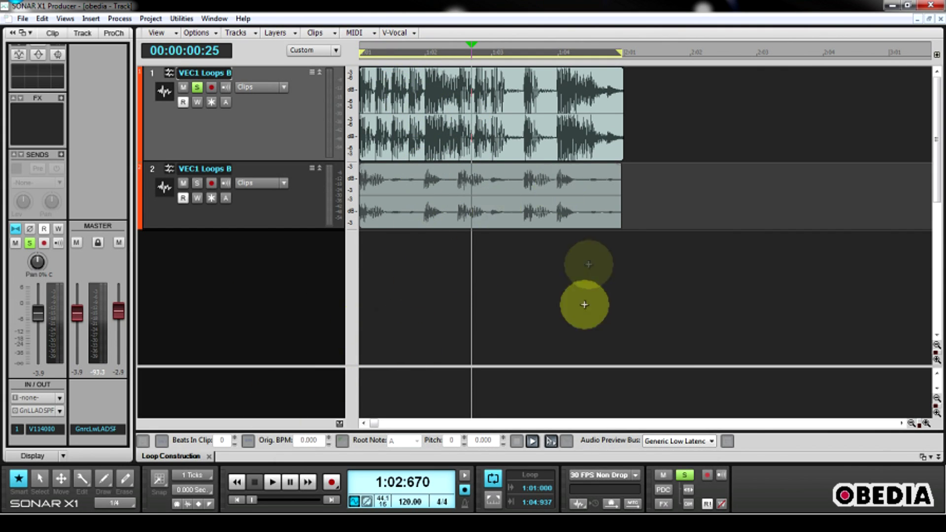
pyautogui.click(571, 283)
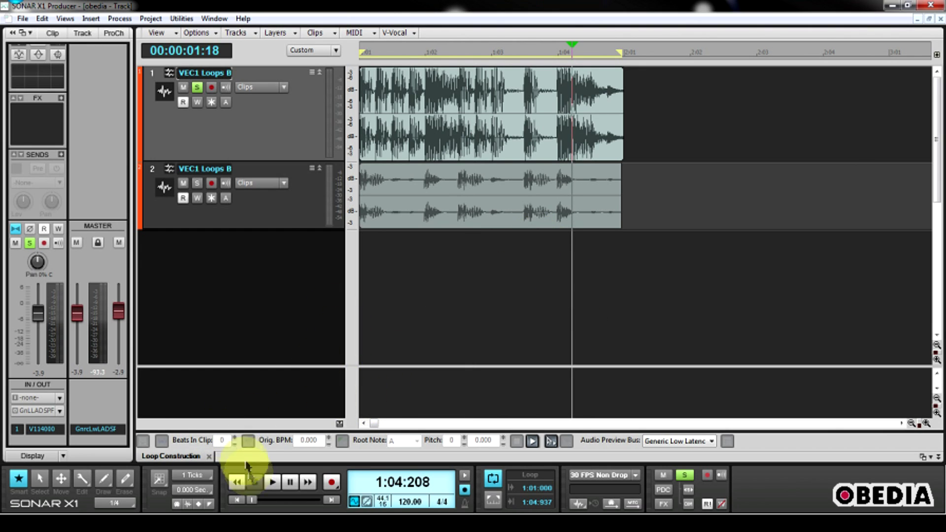
pyautogui.click(237, 500)
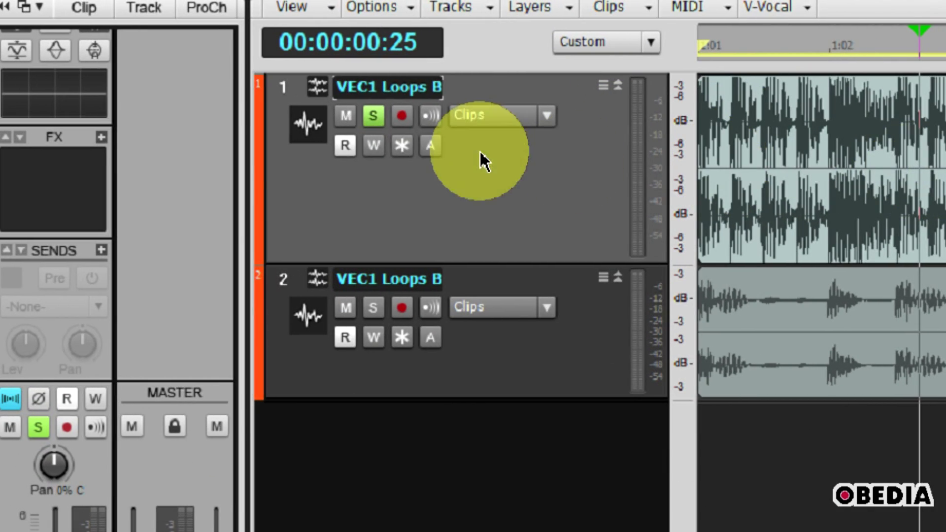
# Toggle the solo buttons on tracks 1 and 2 until neither VEC1 Loops B track is soloed
pyautogui.click(376, 312)
pyautogui.click(377, 124)
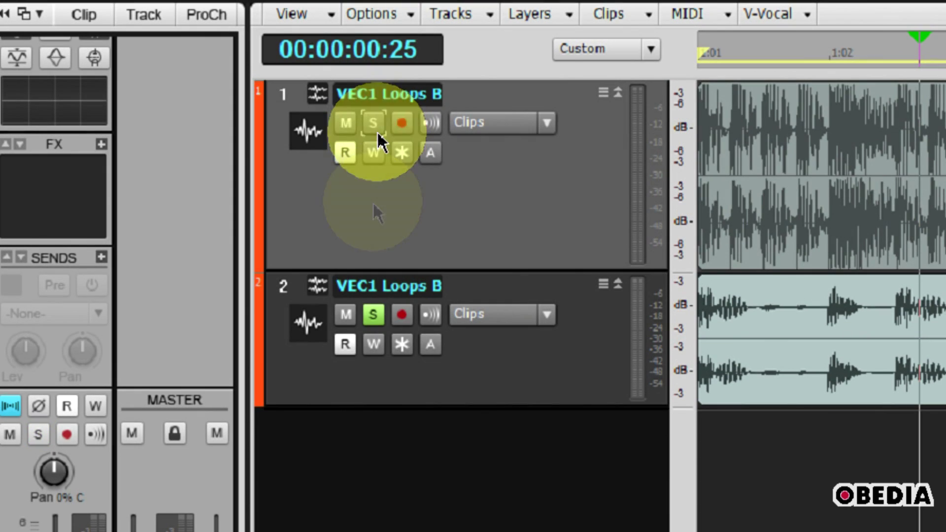
pyautogui.click(373, 313)
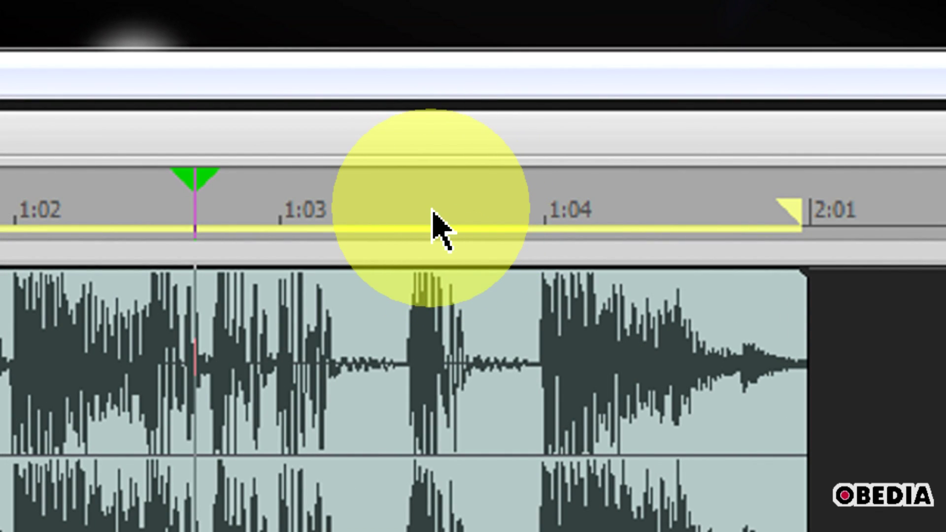
# Drag a time selection on the ruler from about 1:03.6 back to just before 1:02
pyautogui.moveTo(432, 210); pyautogui.dragTo(0, 211)
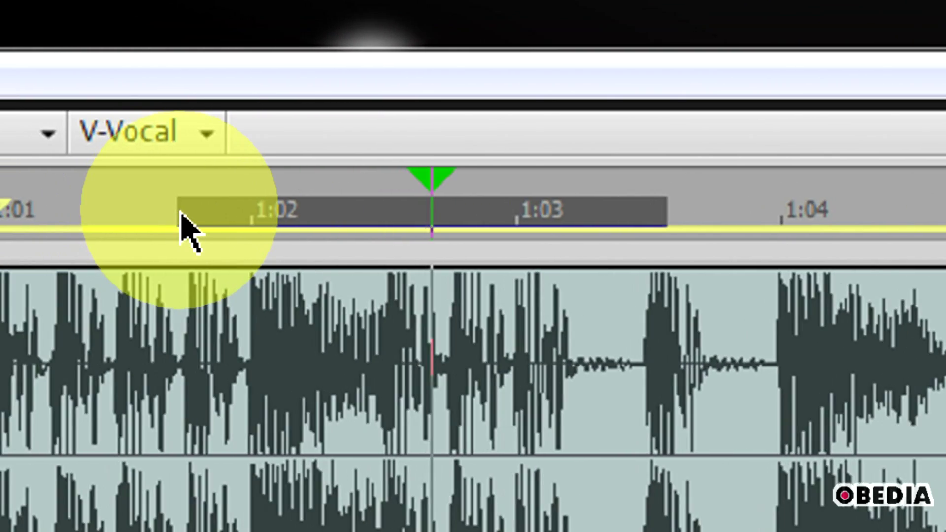
pyautogui.moveTo(181, 217); pyautogui.dragTo(172, 217)
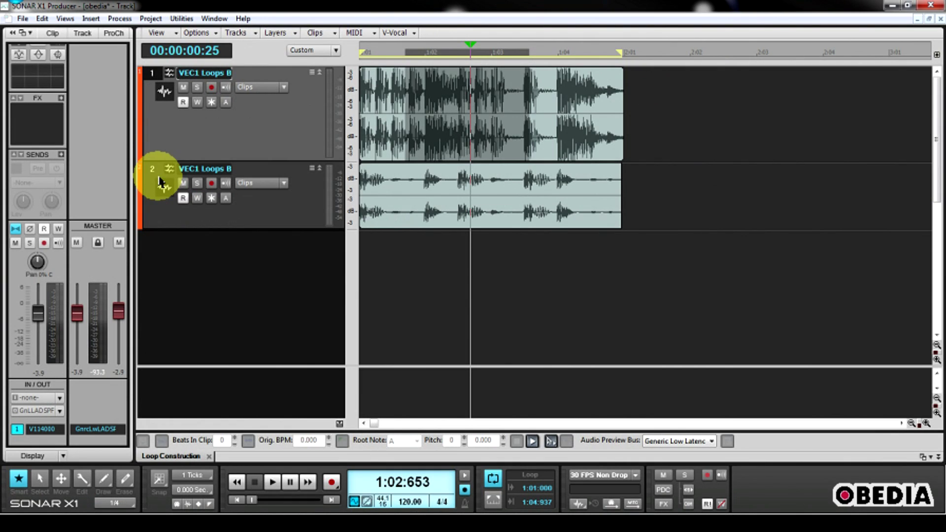
# Add tracks 2 and 1 to the 1:02–1:03.6 time selection
pyautogui.click(156, 172)
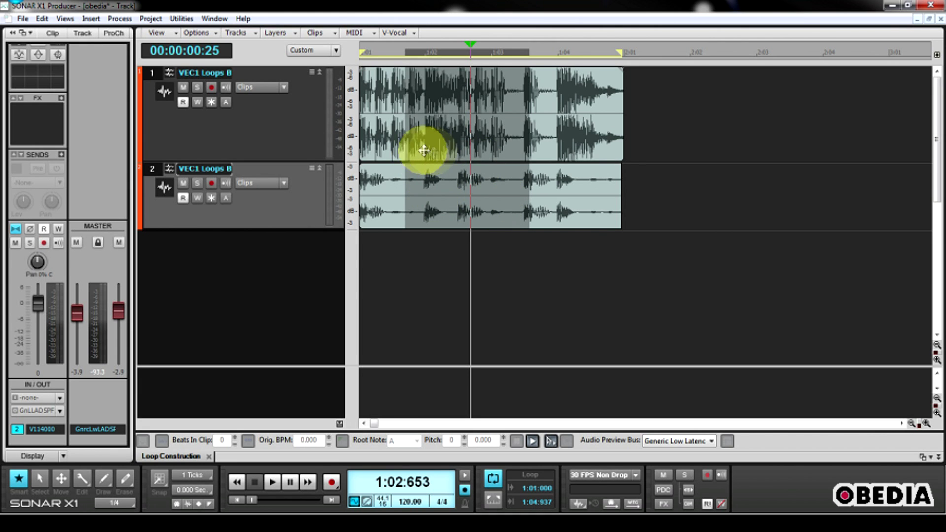
pyautogui.click(298, 140)
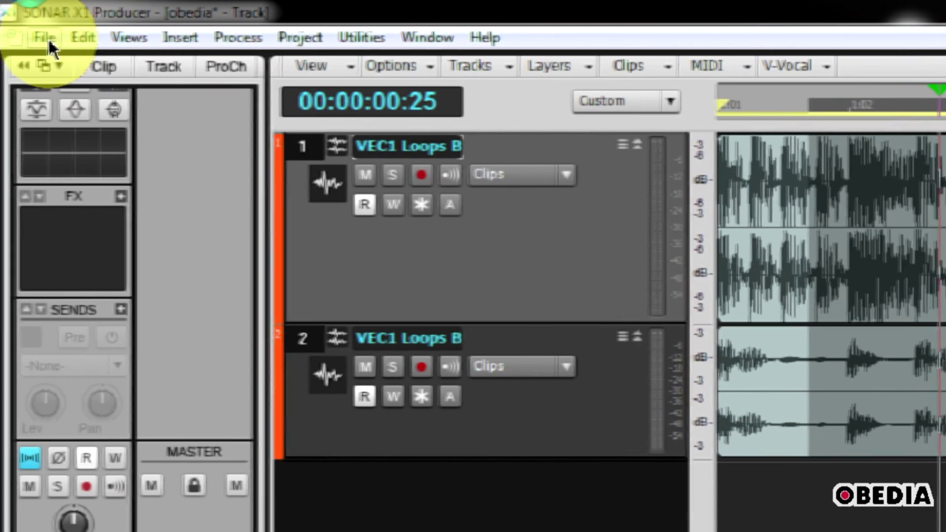
# Open File > Export > Audio and reposition the Export Audio dialog to reveal Bounce Settings
pyautogui.click(35, 37)
pyautogui.moveTo(120, 253)
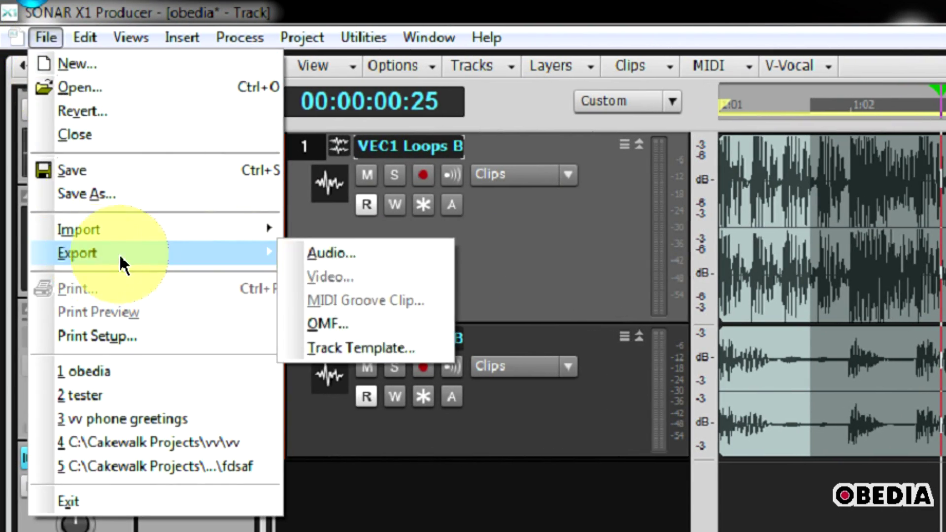
pyautogui.click(328, 251)
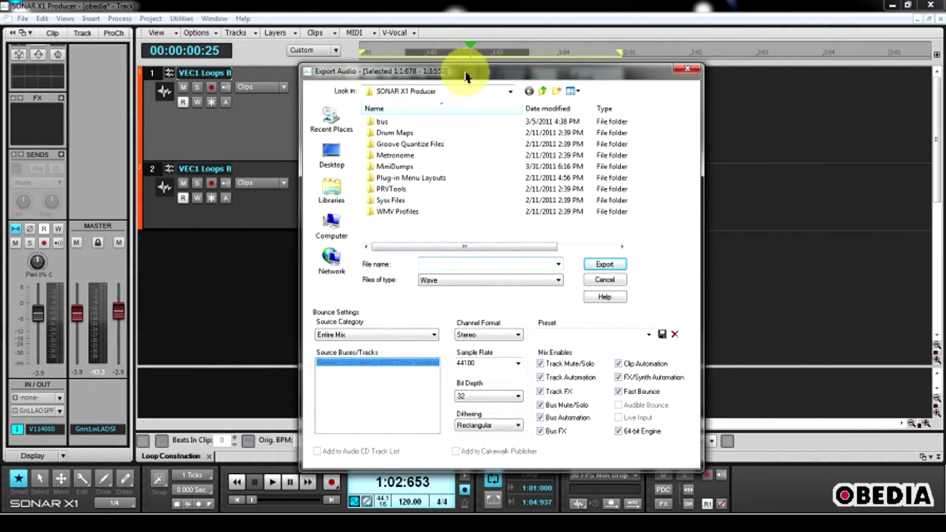
pyautogui.moveTo(467, 77); pyautogui.dragTo(440, 47)
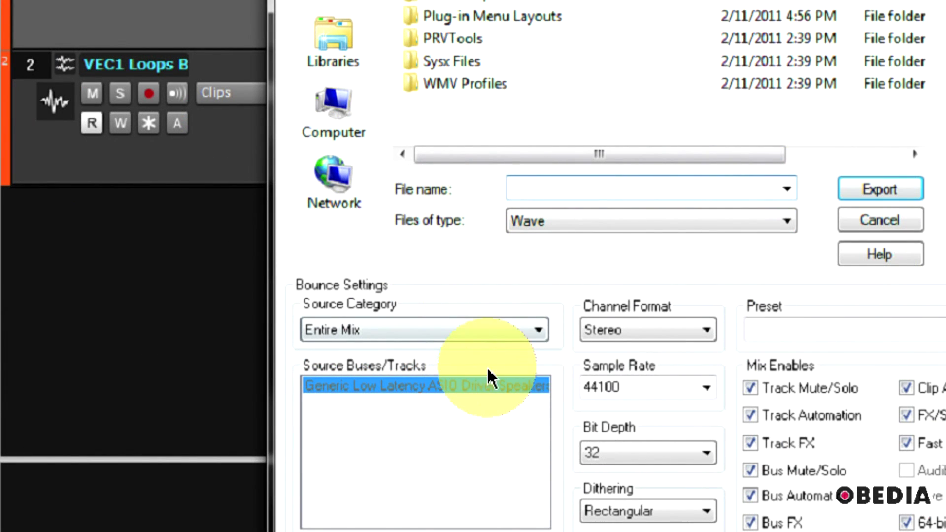
# Set the export Source Category to Main Outputs after trying Tracks, Entire Mix and Buses
pyautogui.click(415, 332)
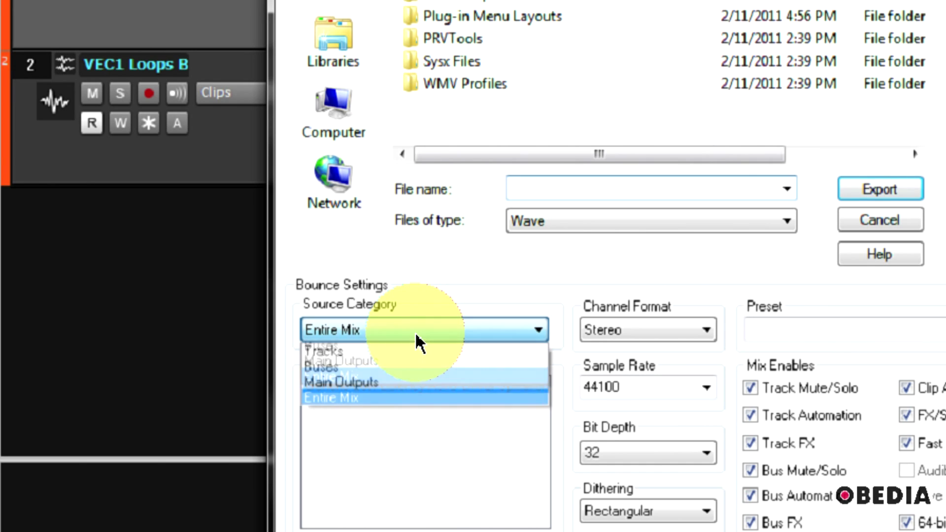
pyautogui.click(394, 350)
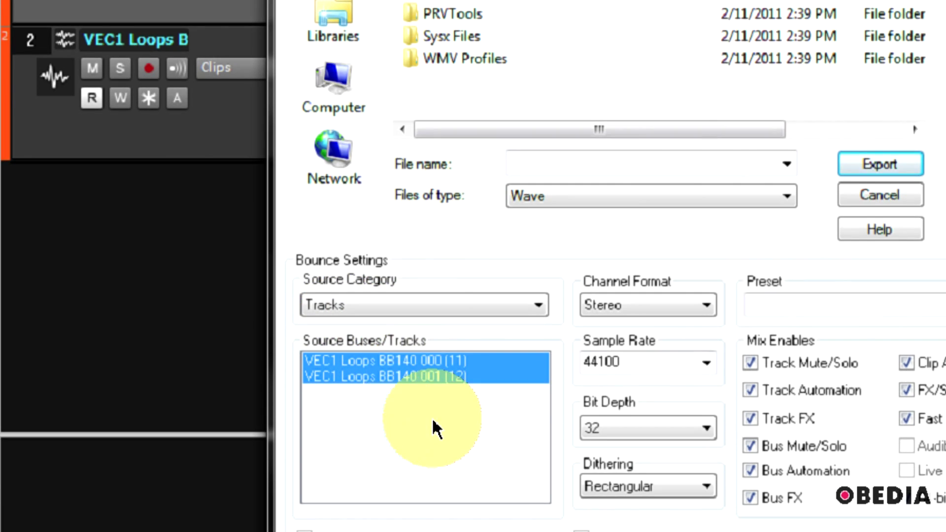
pyautogui.click(401, 307)
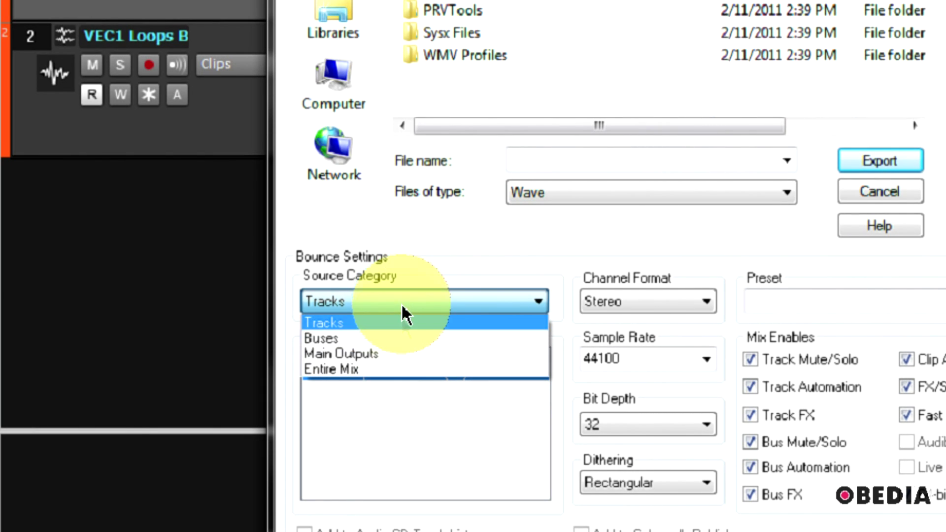
pyautogui.click(402, 365)
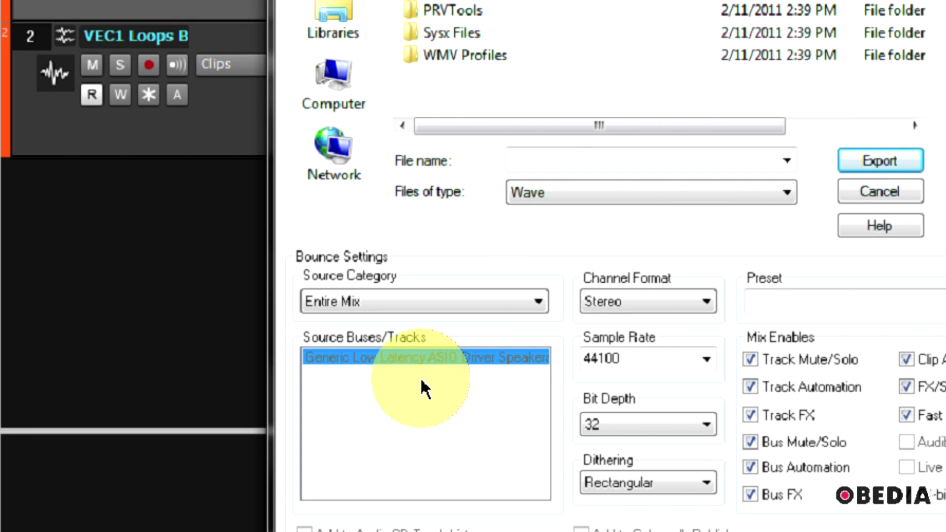
pyautogui.click(433, 300)
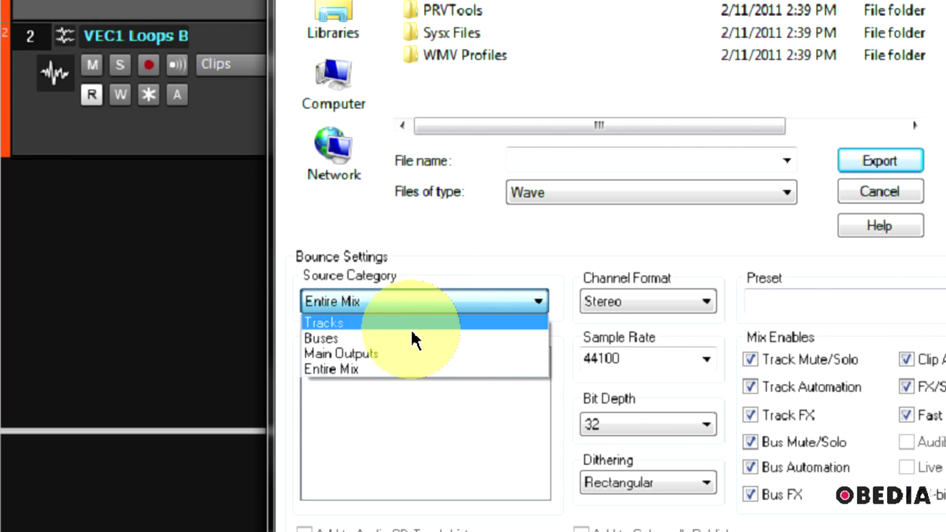
pyautogui.click(412, 339)
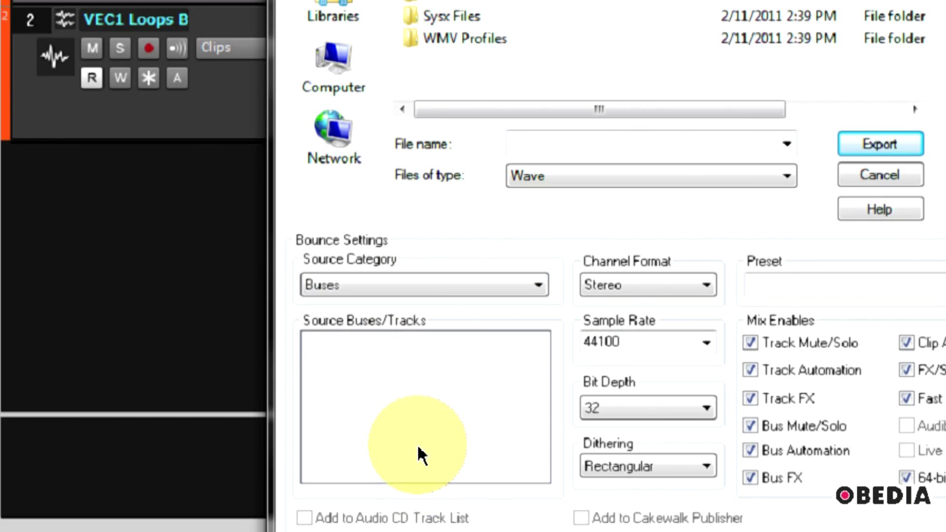
pyautogui.click(407, 279)
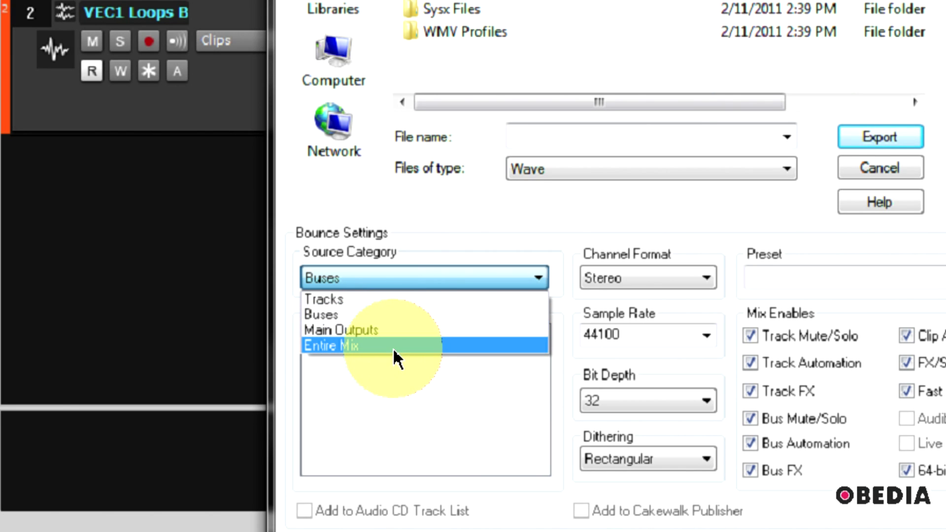
pyautogui.click(394, 327)
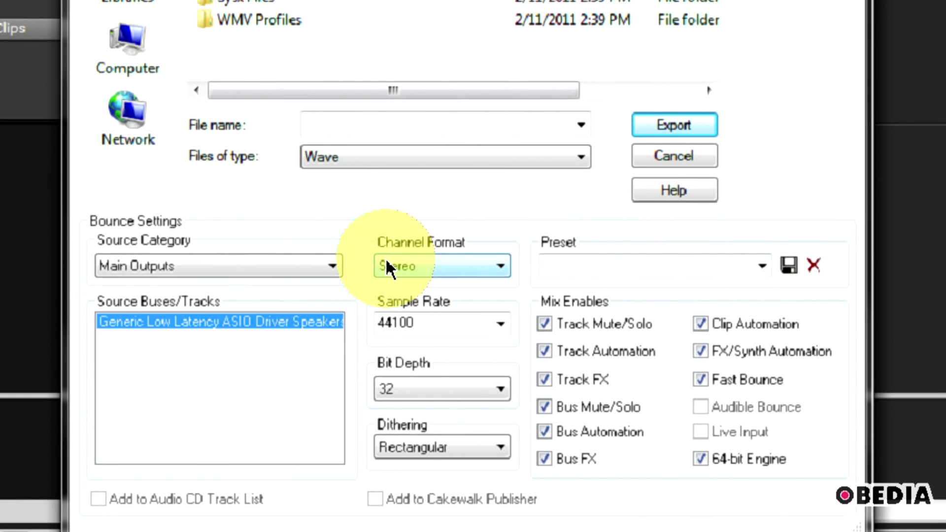
pyautogui.click(387, 266)
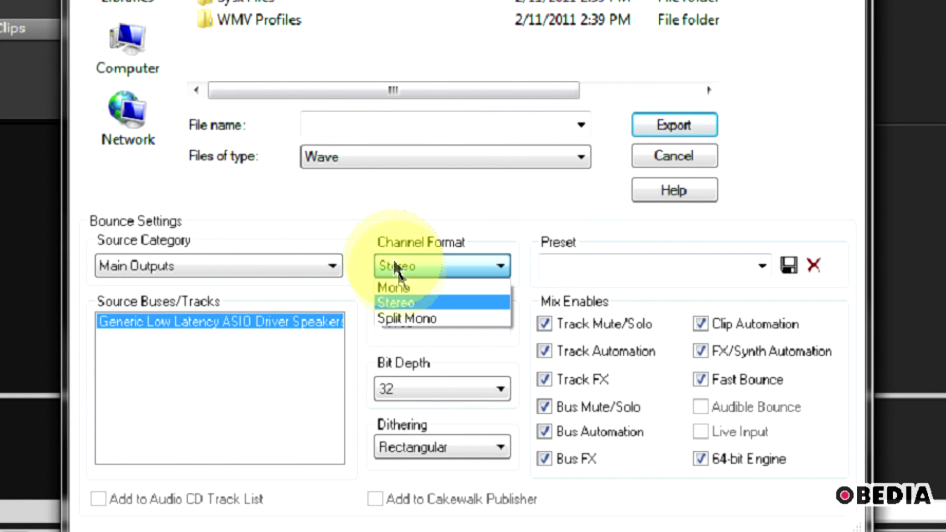
pyautogui.click(409, 302)
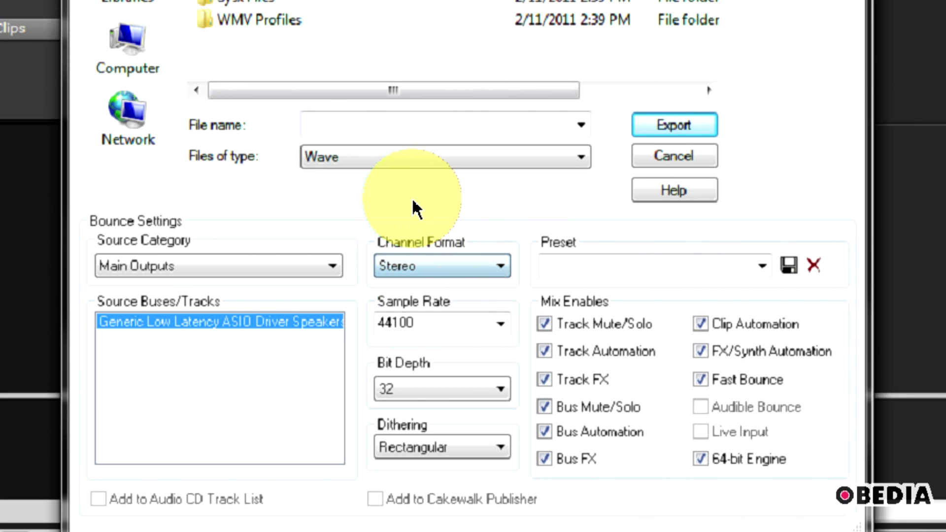
pyautogui.click(446, 270)
pyautogui.click(428, 266)
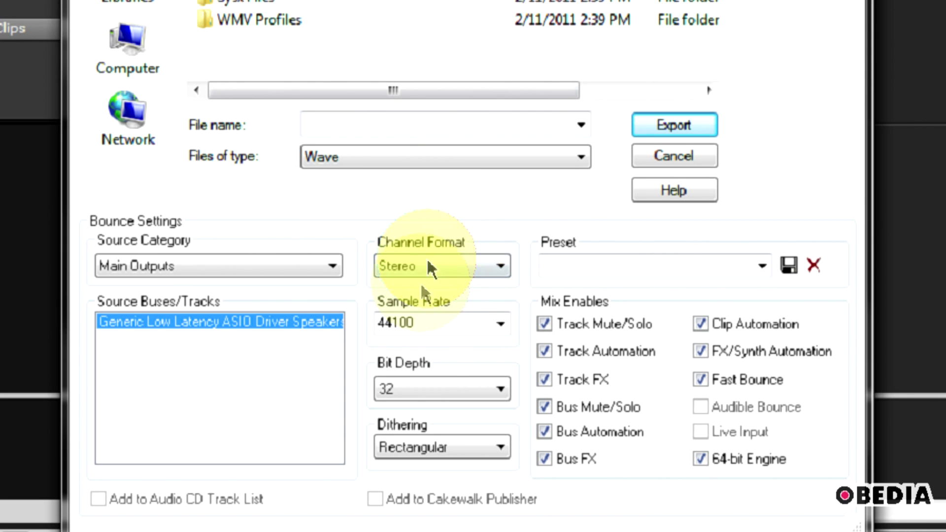
pyautogui.click(427, 266)
pyautogui.click(425, 222)
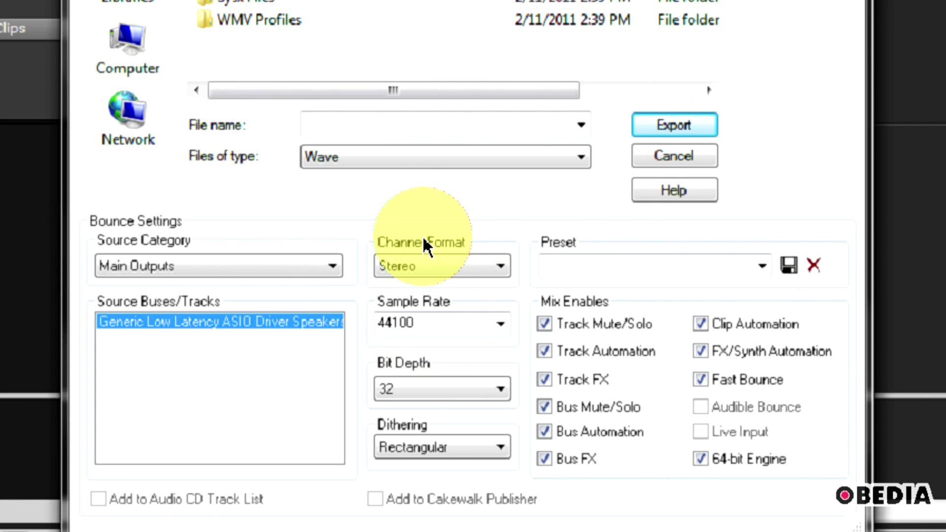
# Keep the export sample rate at 44100 and change the bit depth from 32 to 16
pyautogui.click(501, 323)
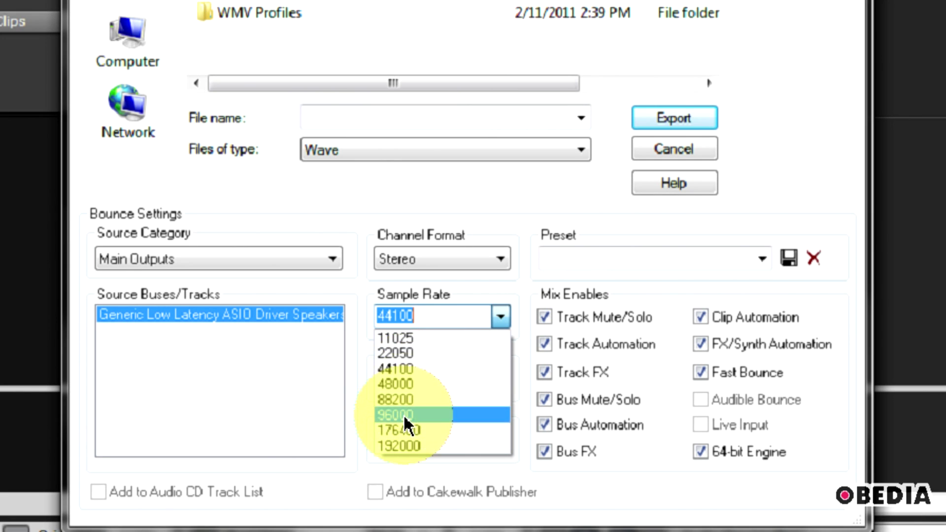
pyautogui.click(418, 209)
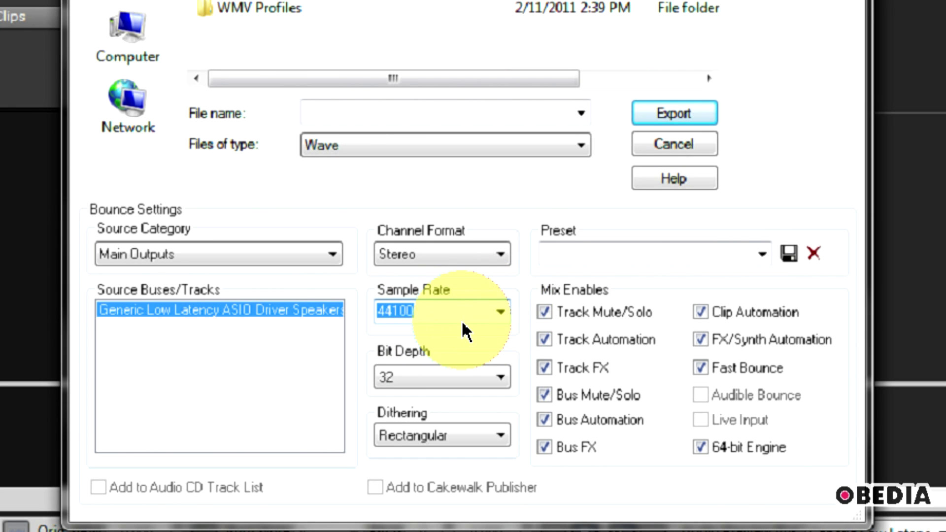
pyautogui.click(435, 374)
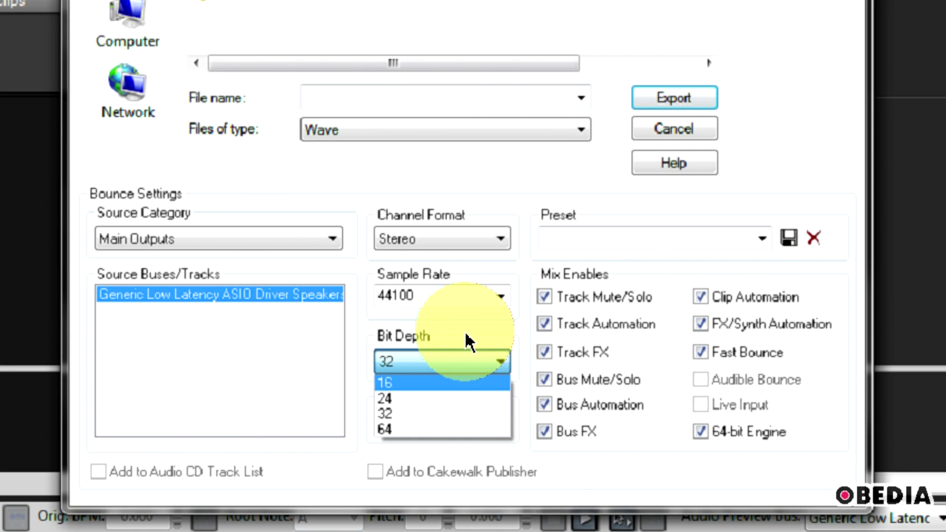
pyautogui.click(411, 387)
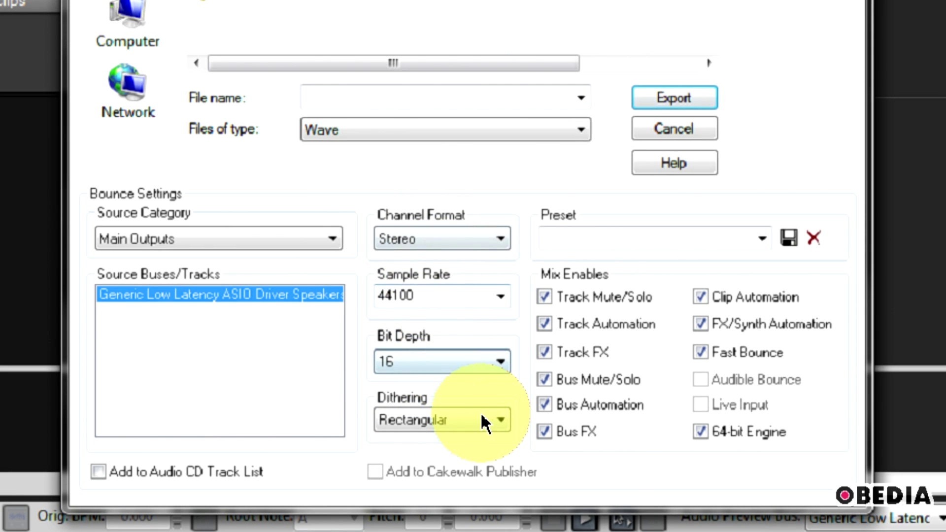
pyautogui.click(433, 406)
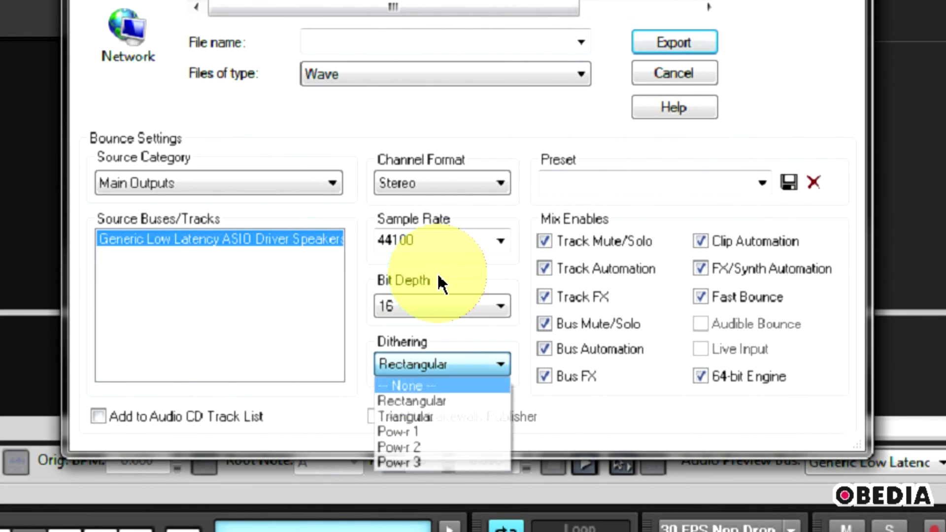
pyautogui.click(440, 282)
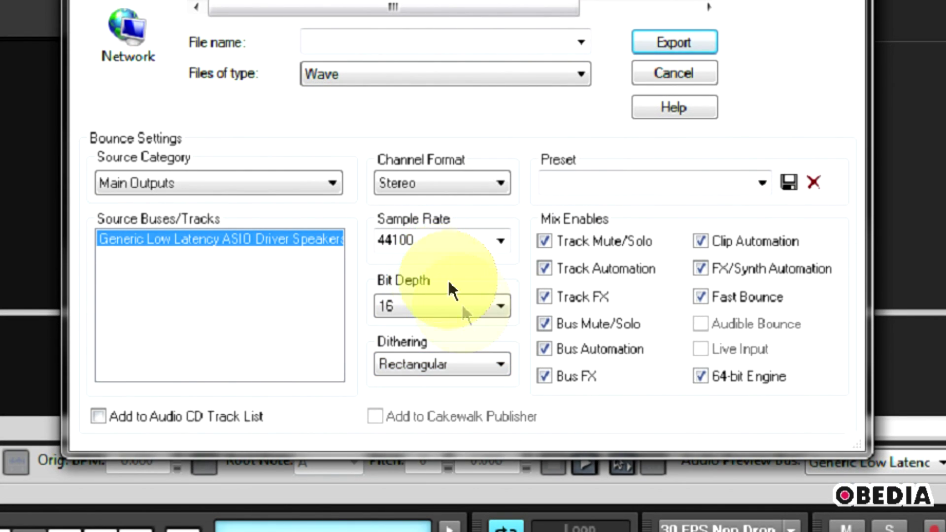
pyautogui.click(469, 365)
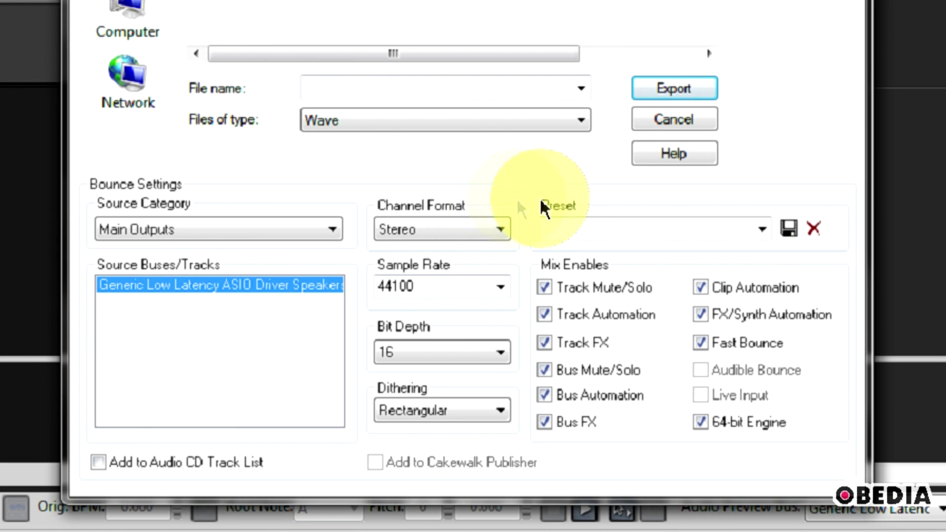
pyautogui.click(440, 410)
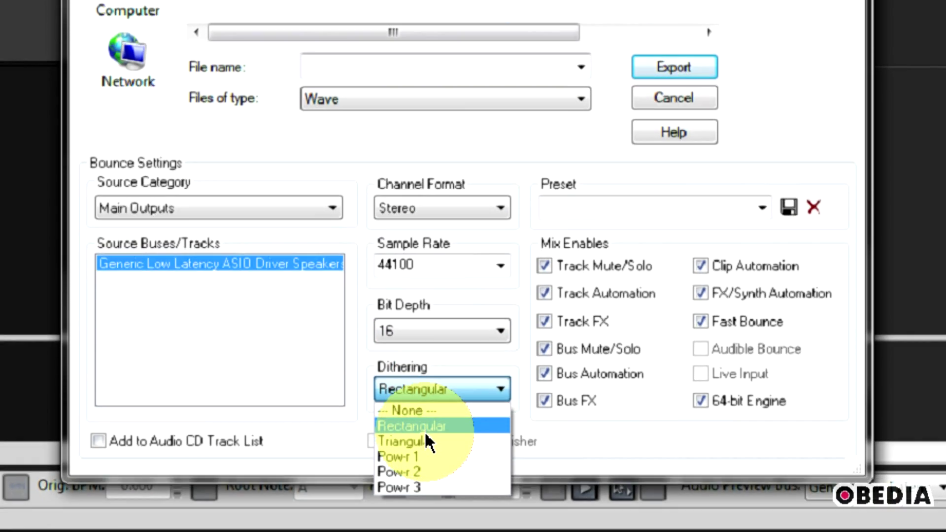
pyautogui.click(484, 153)
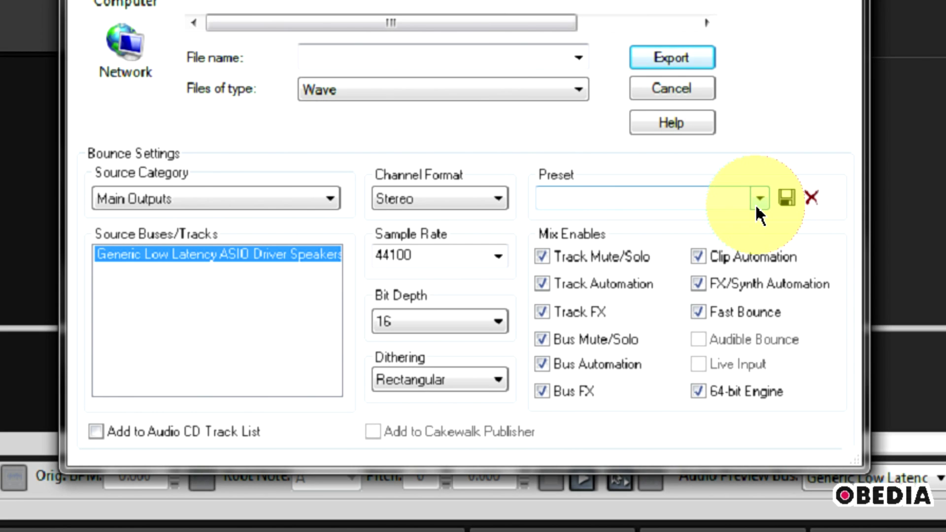
# Apply the [All] bounce preset, giving Entire Mix with Triangular dithering
pyautogui.click(757, 202)
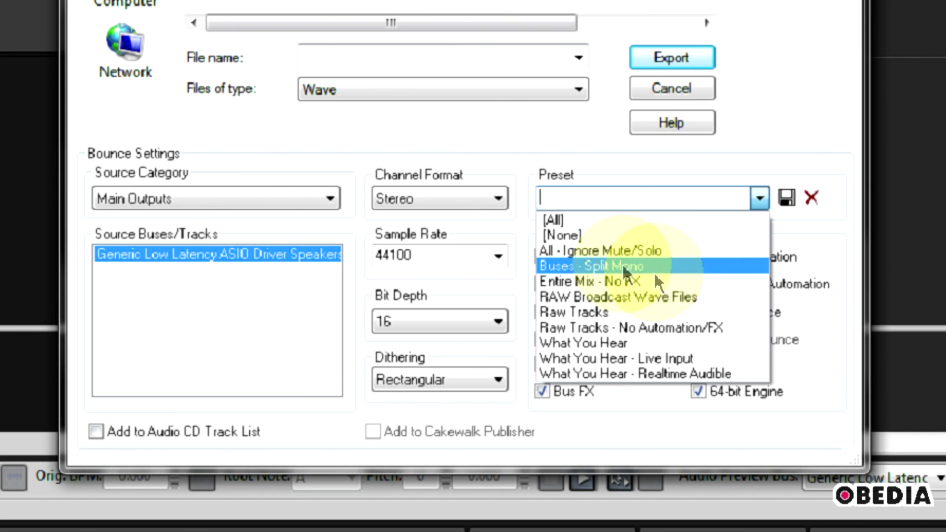
pyautogui.click(619, 222)
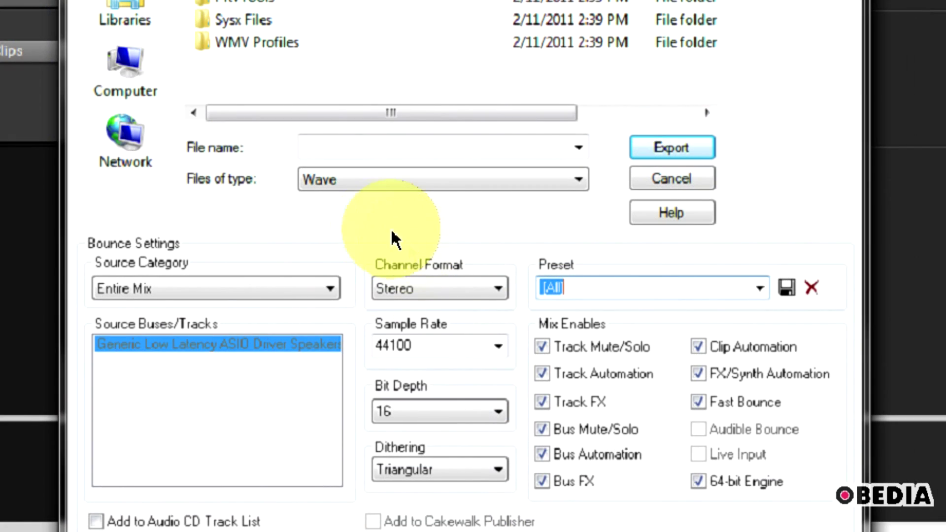
# Try MP3 as the export file type, then switch back to Wave, keeping the *.wav file name
pyautogui.click(339, 187)
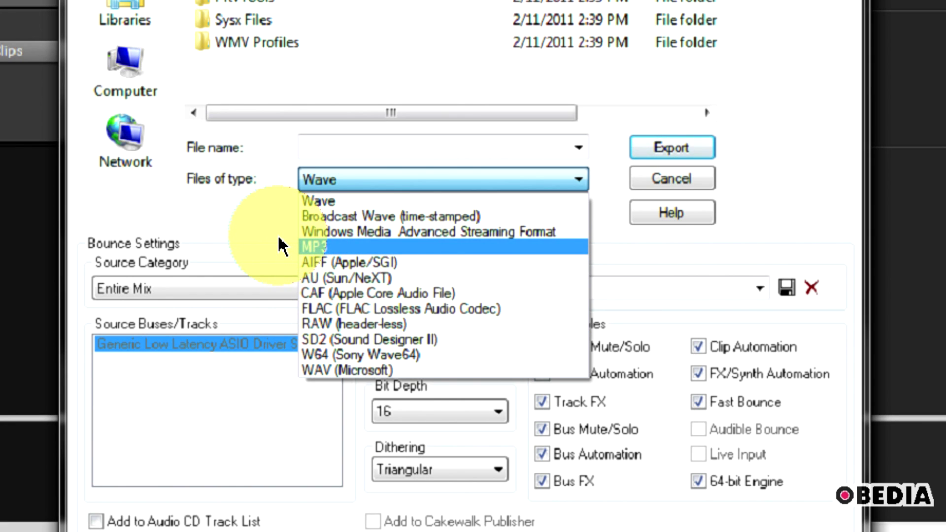
pyautogui.click(358, 246)
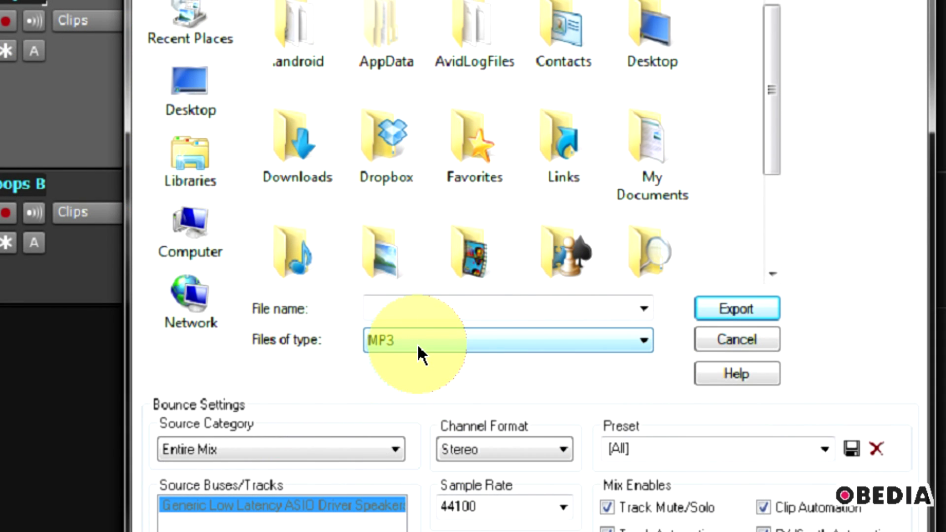
pyautogui.click(417, 339)
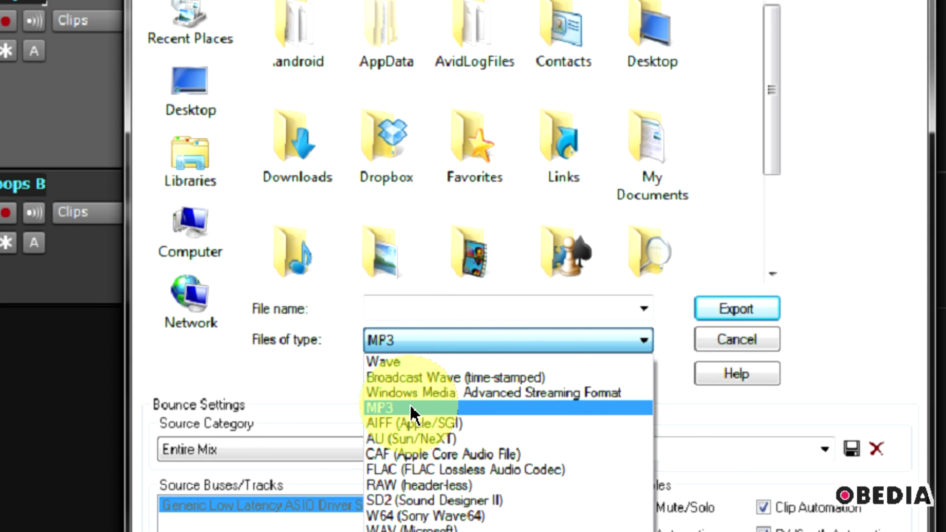
pyautogui.click(328, 385)
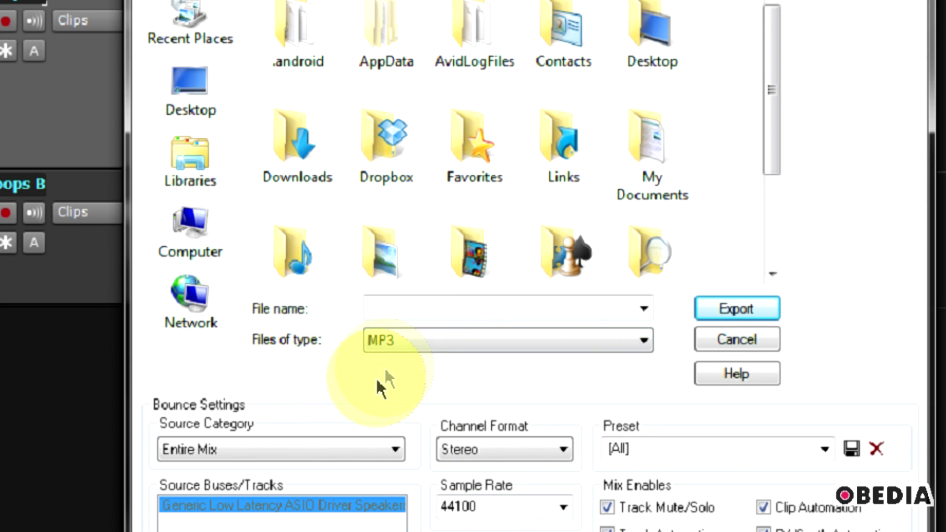
pyautogui.click(435, 345)
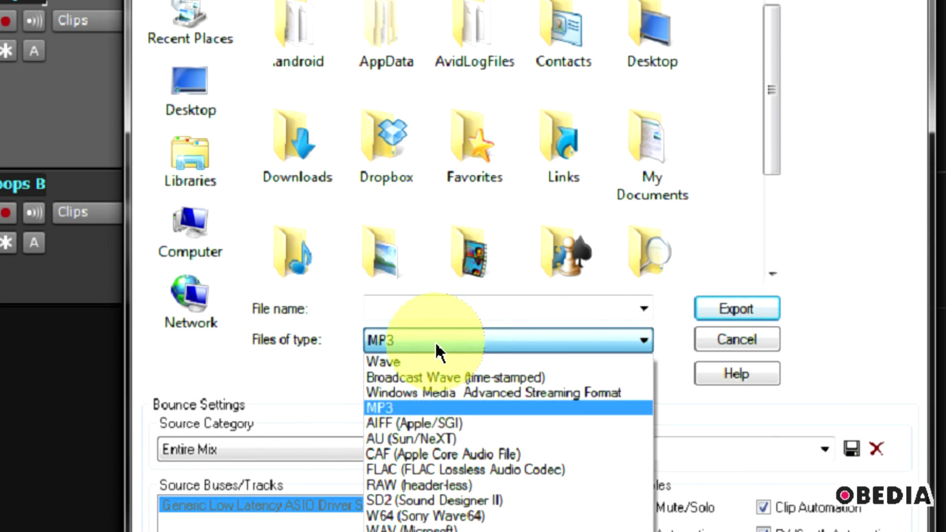
pyautogui.click(418, 410)
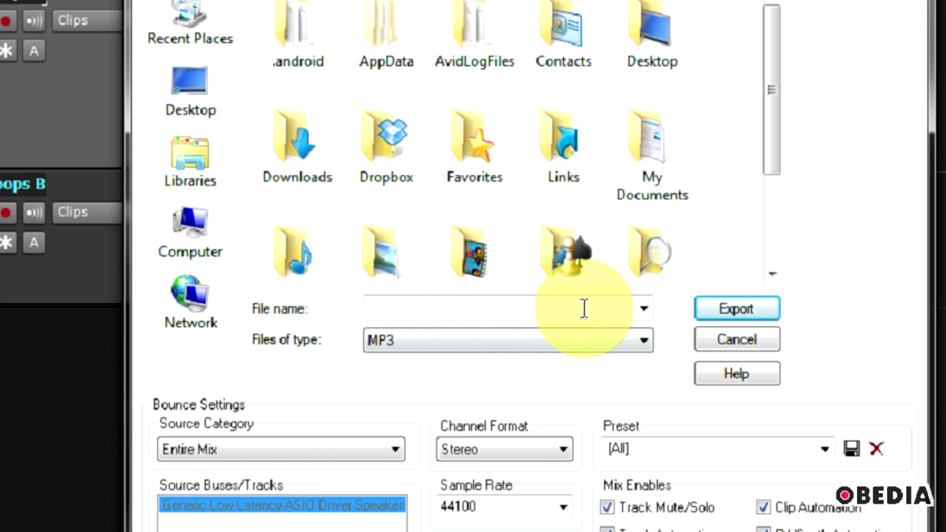
pyautogui.click(623, 340)
pyautogui.click(569, 363)
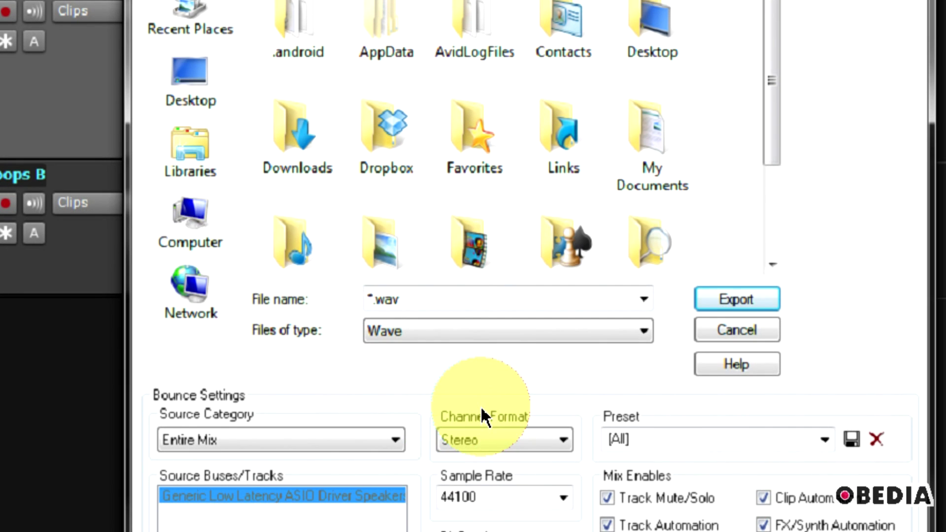
pyautogui.click(488, 304)
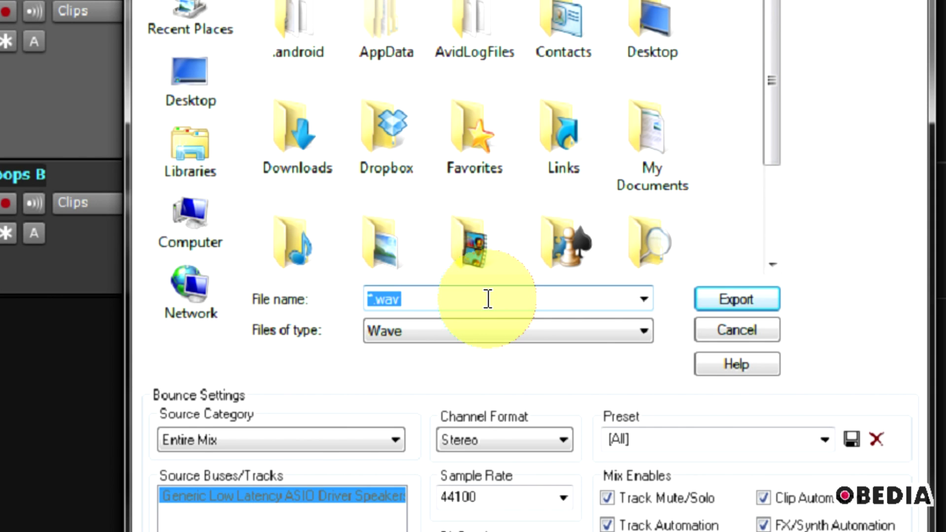
# Name the file TEST, save it to the user's personal folder, and export the mixdown
pyautogui.write('TEST')
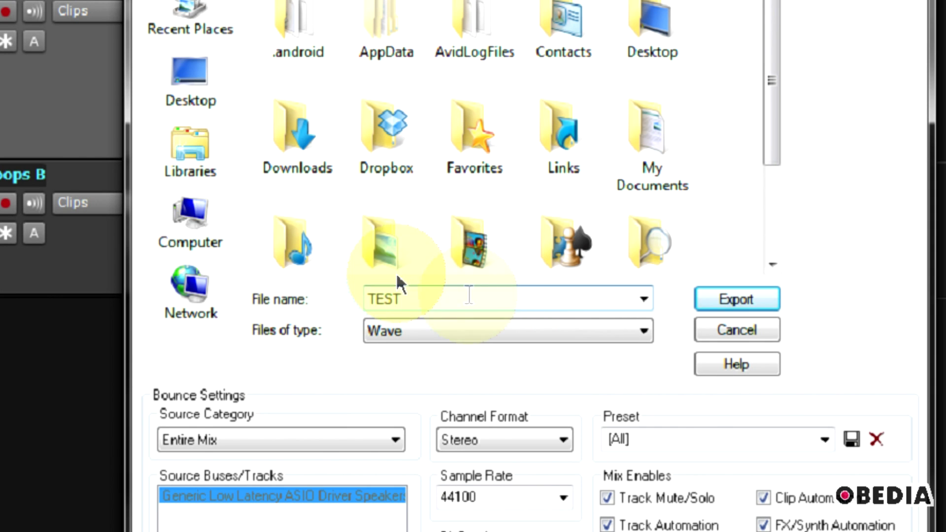
pyautogui.click(233, 118)
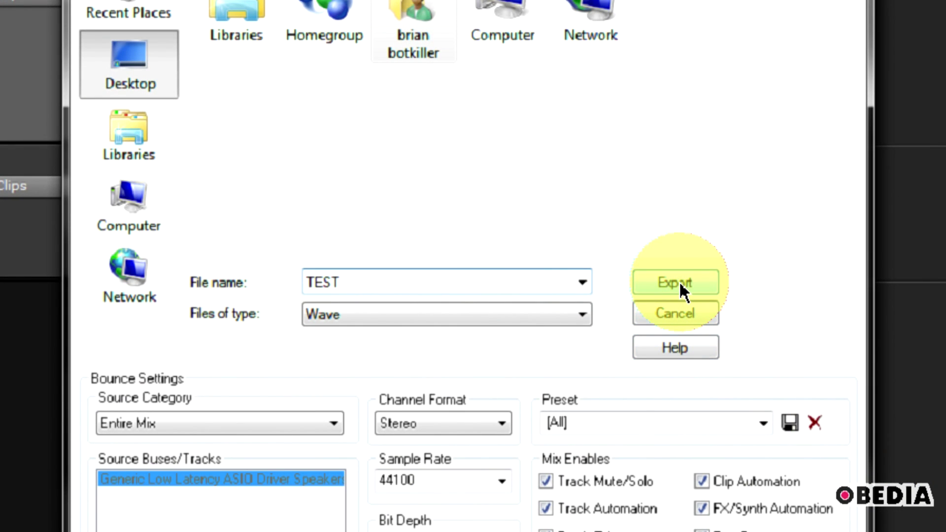
pyautogui.click(679, 281)
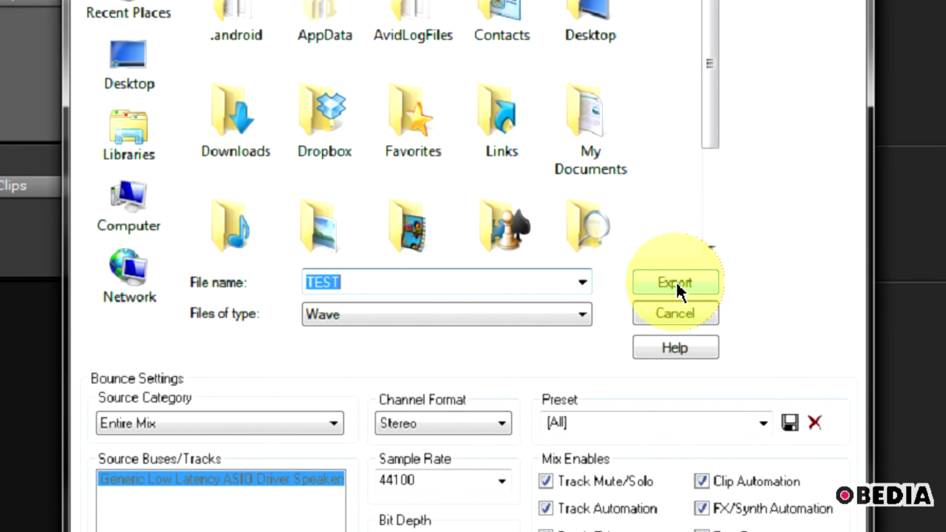
pyautogui.click(659, 282)
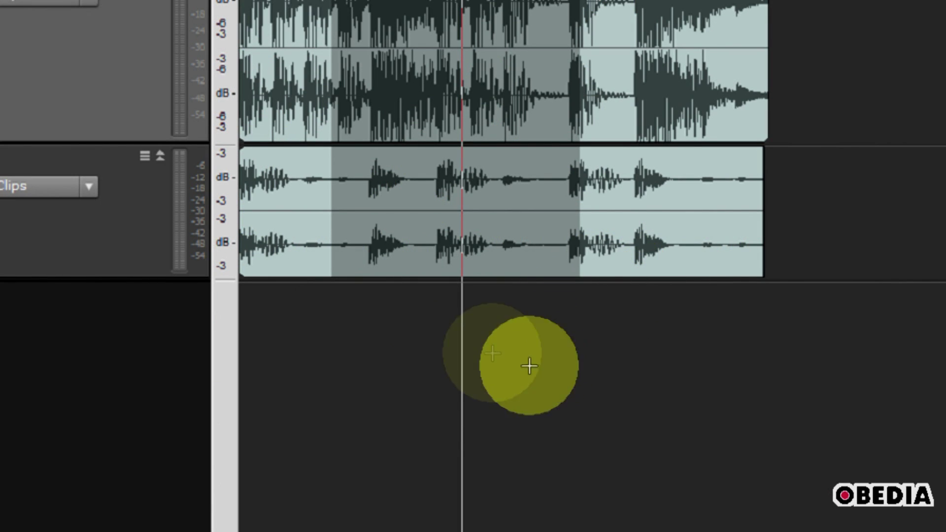